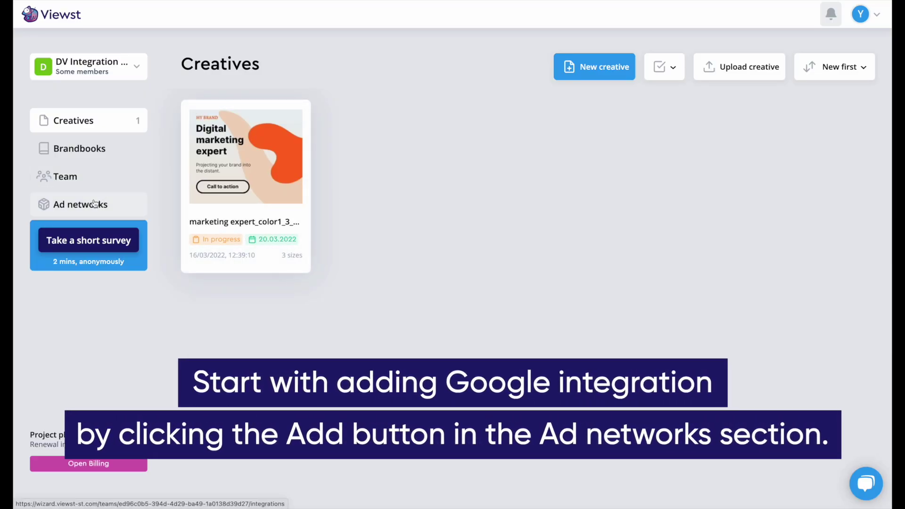
Open the team's Ad networks section to see the Facebook and Google integration options
click(94, 204)
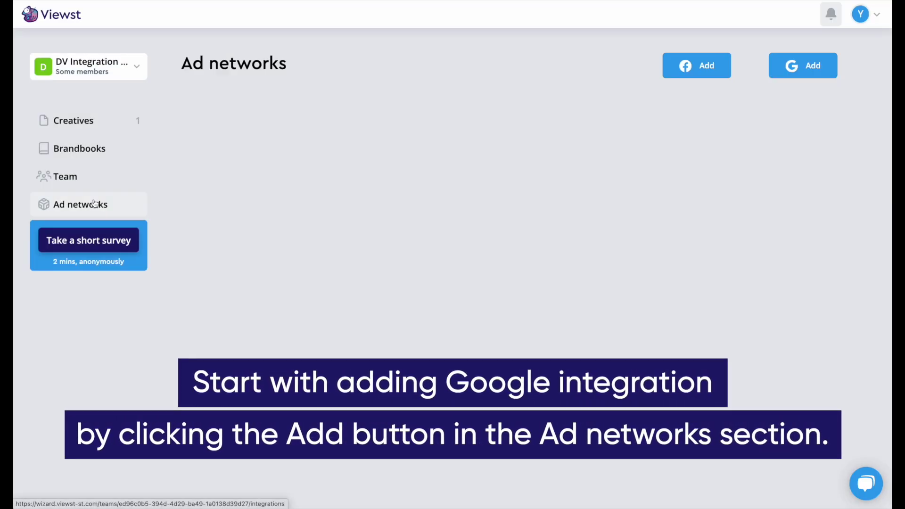
Add a Google DV360 integration by signing into the Google account and allowing Viewst access
click(795, 69)
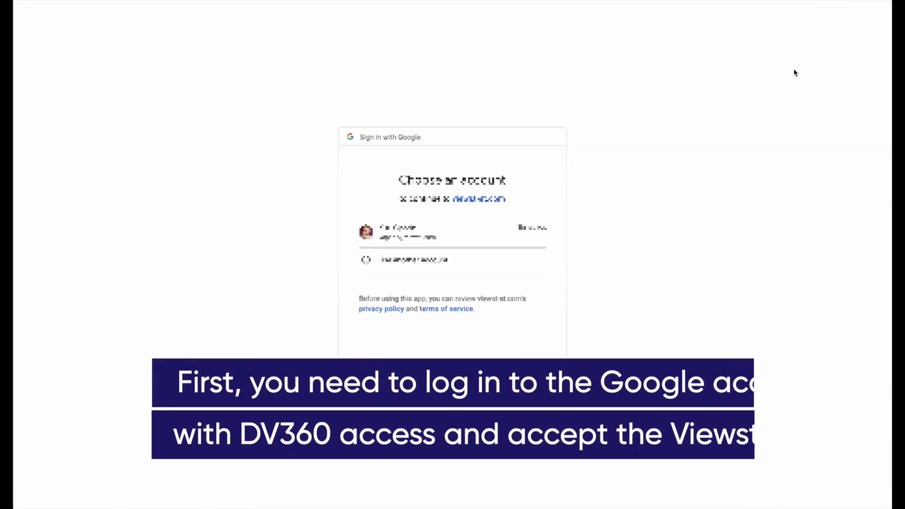
click(537, 235)
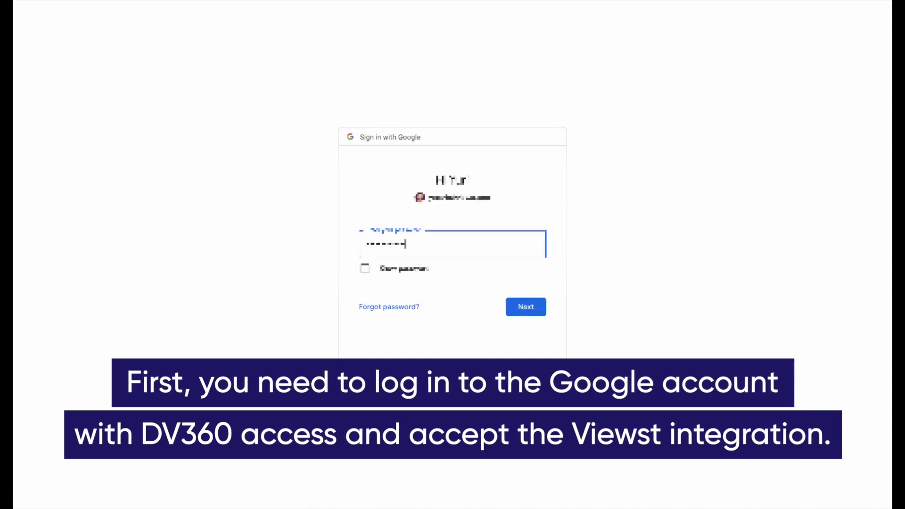
click(542, 310)
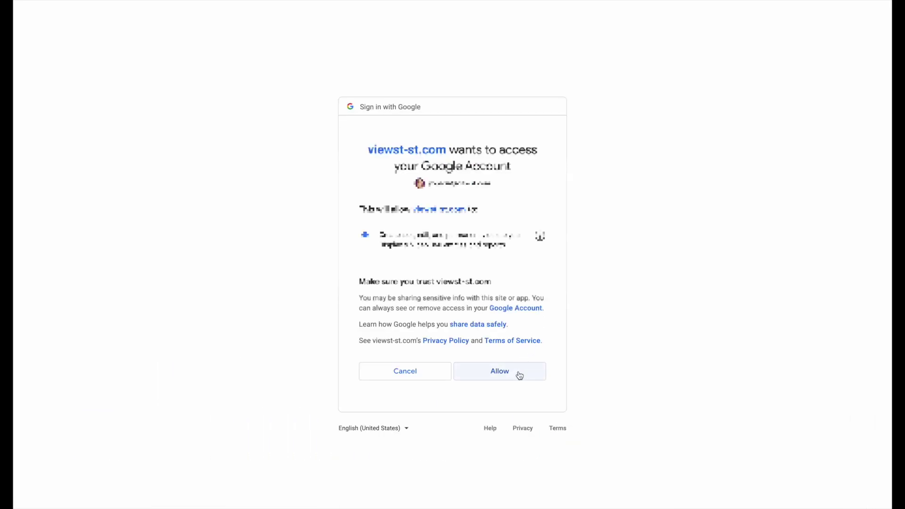
click(519, 371)
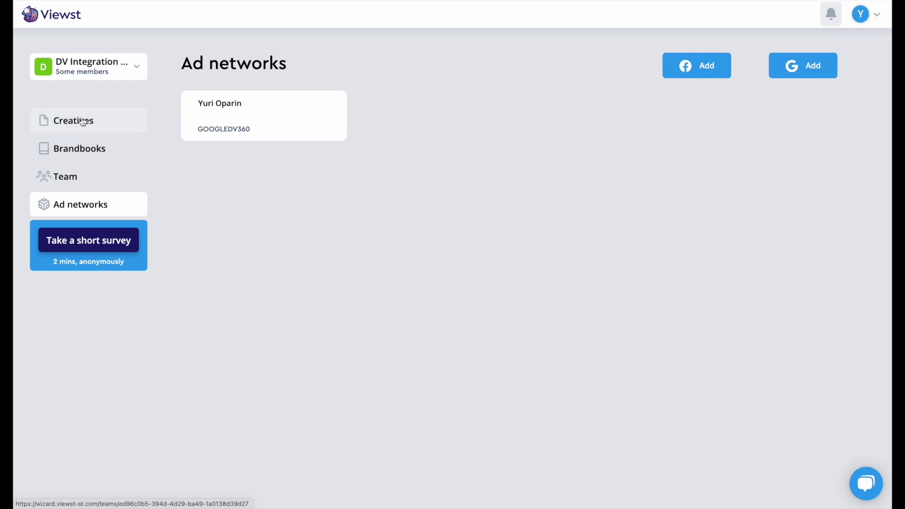
Open the Digital marketing expert creative from Creatives and bring up its download options
click(81, 120)
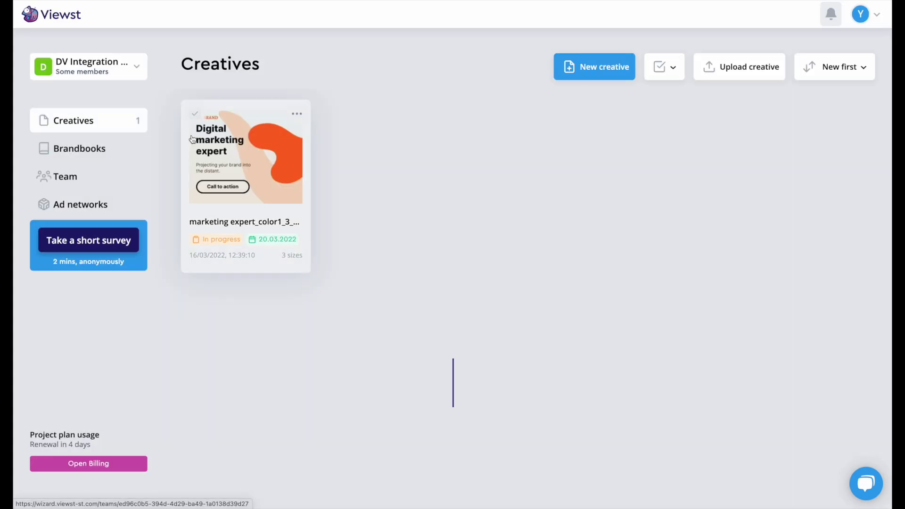
click(219, 176)
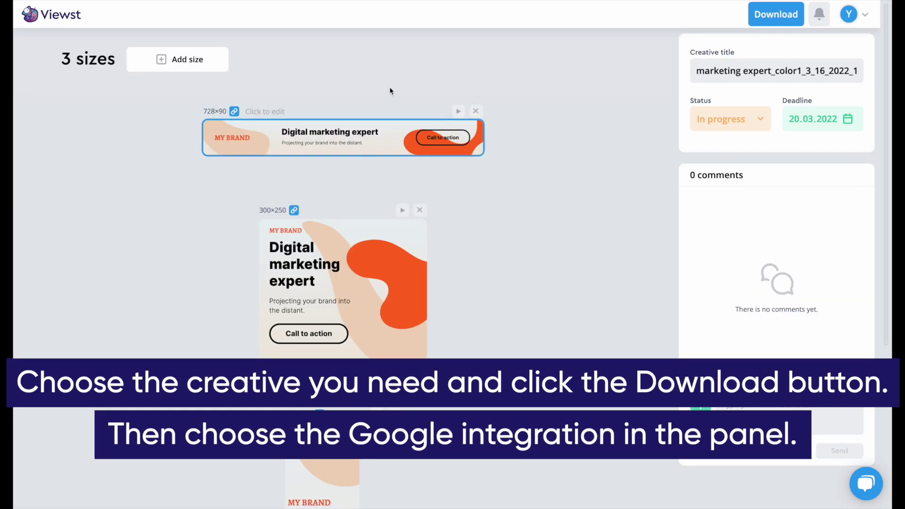
click(776, 24)
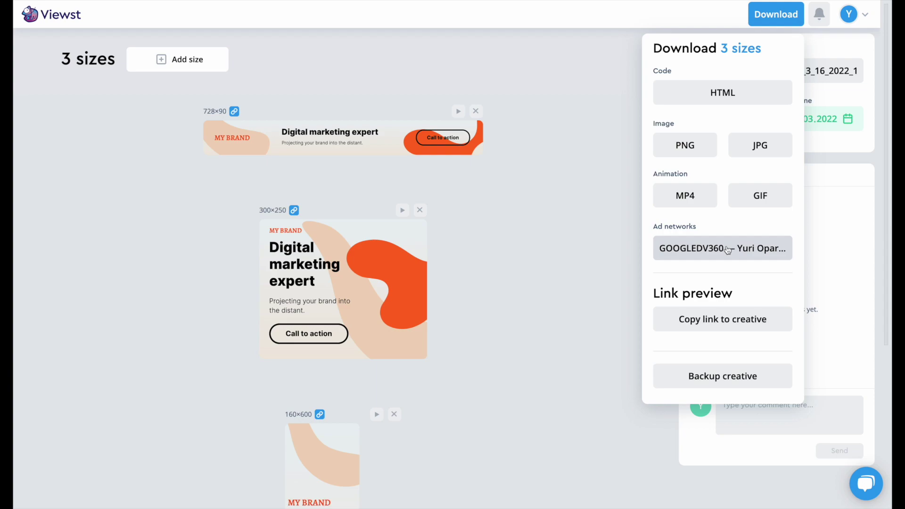
click(728, 250)
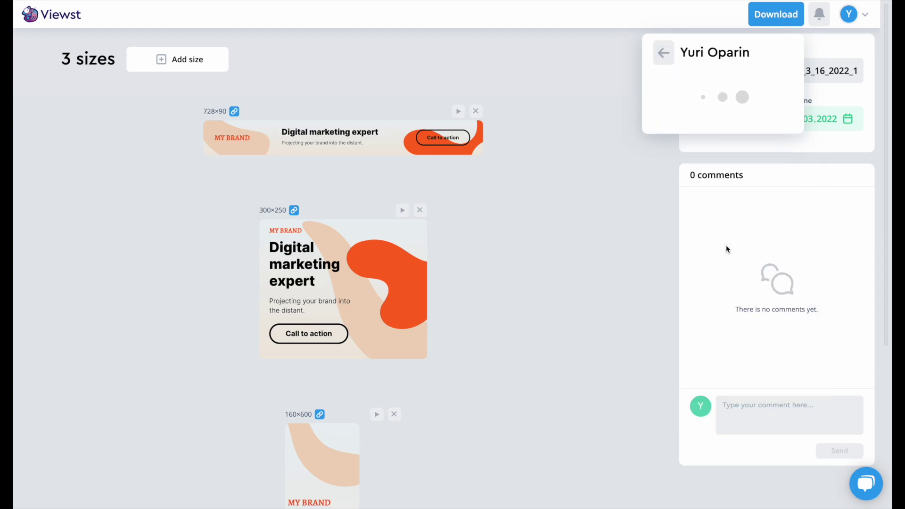
click(730, 104)
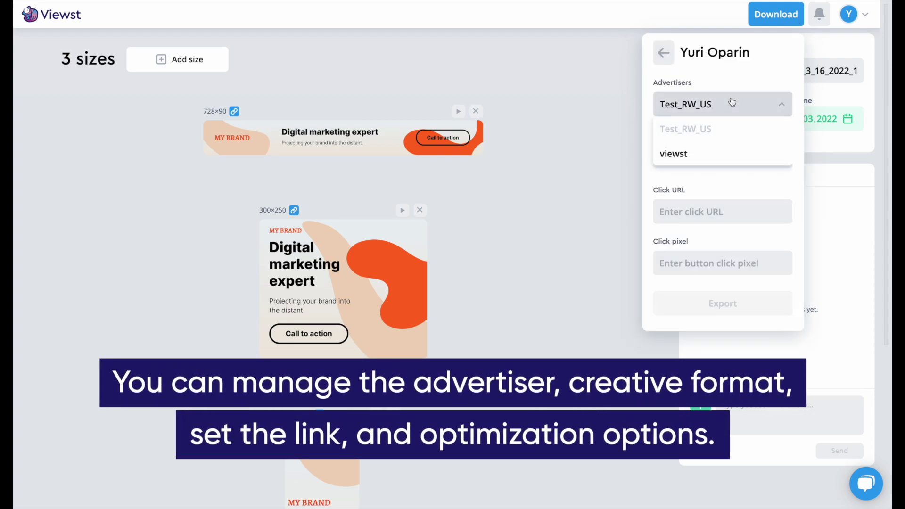
click(732, 104)
click(723, 156)
click(723, 179)
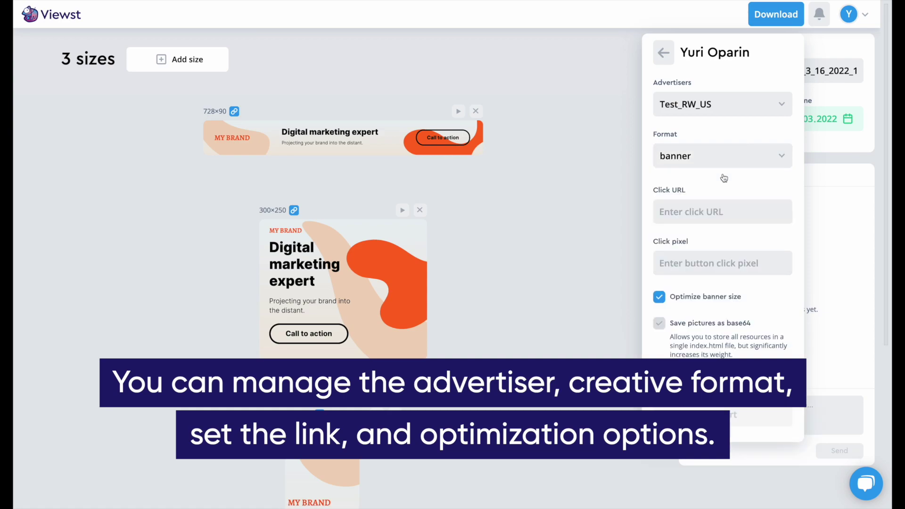
click(712, 210)
text(https://viewst.com)
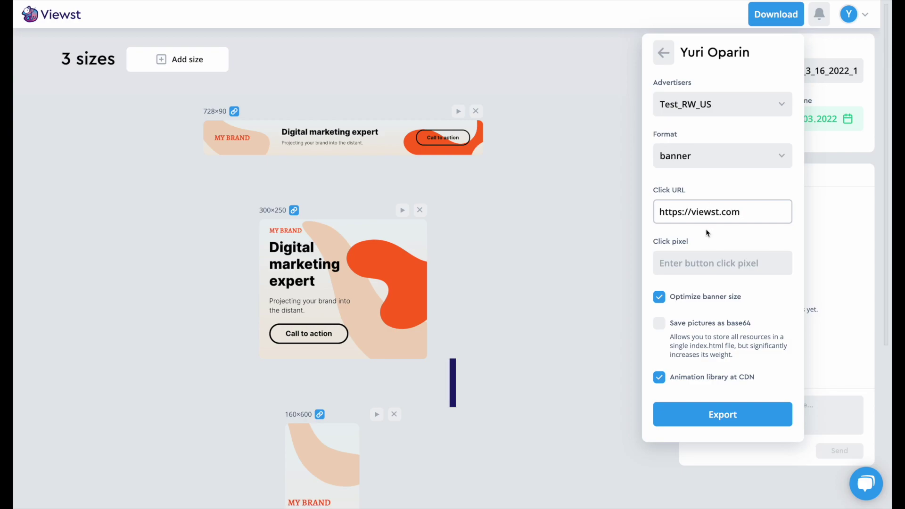
Confirm the click URL and export the three banner sizes to Test_RW_US in DV360
click(706, 230)
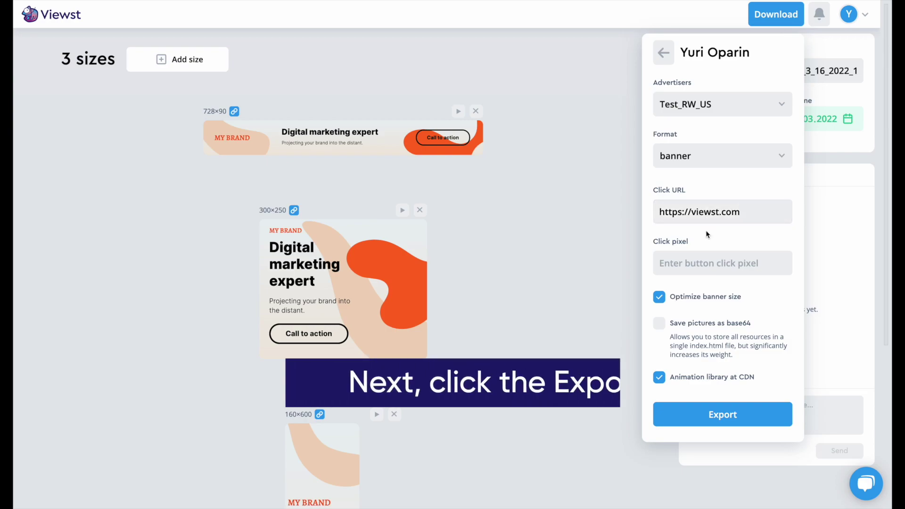
click(713, 414)
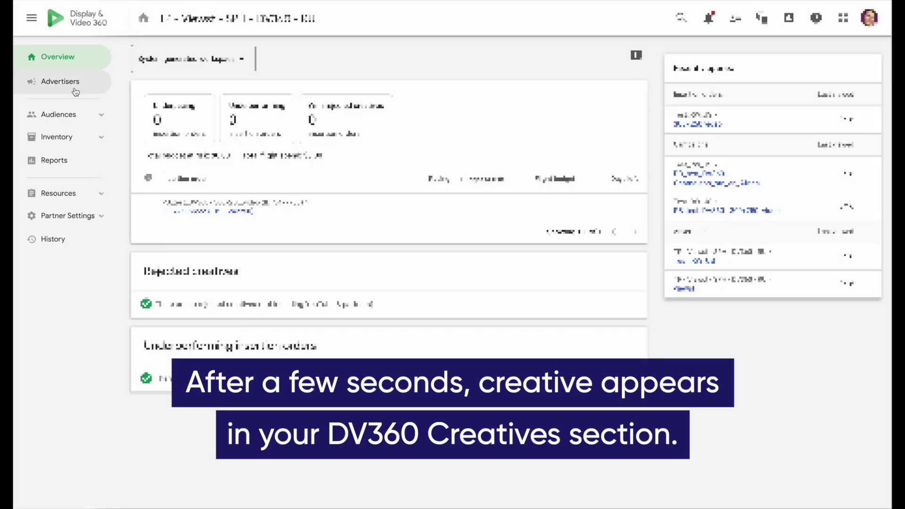
Show the advertiser's Creatives list with the 728×90, 160×600 and 300×250 HTML5 banners
click(74, 89)
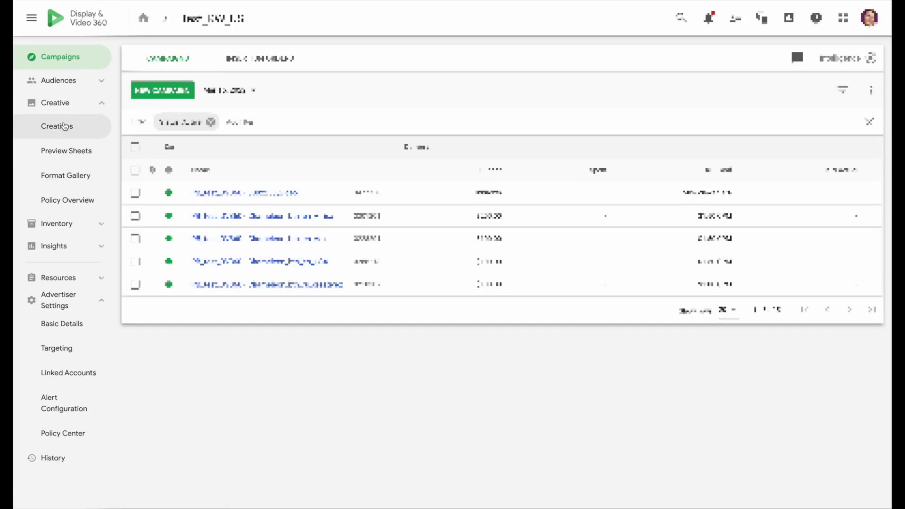
click(63, 126)
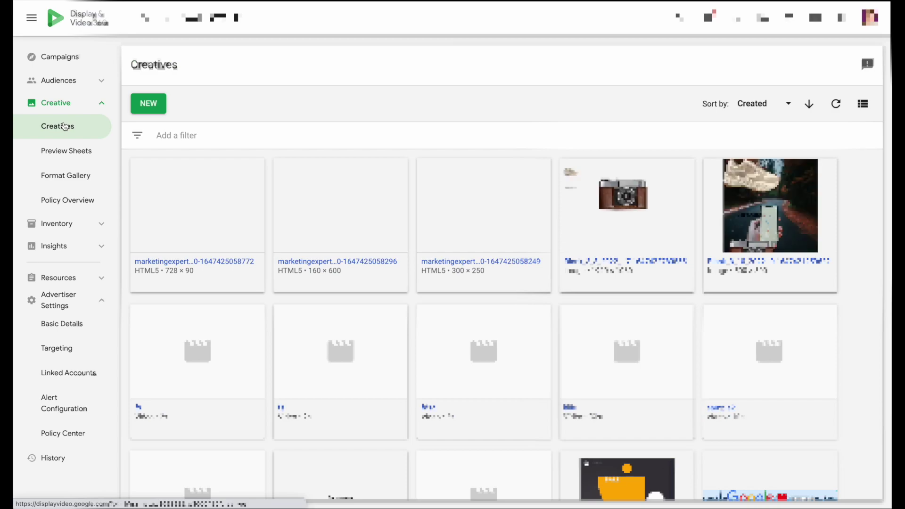